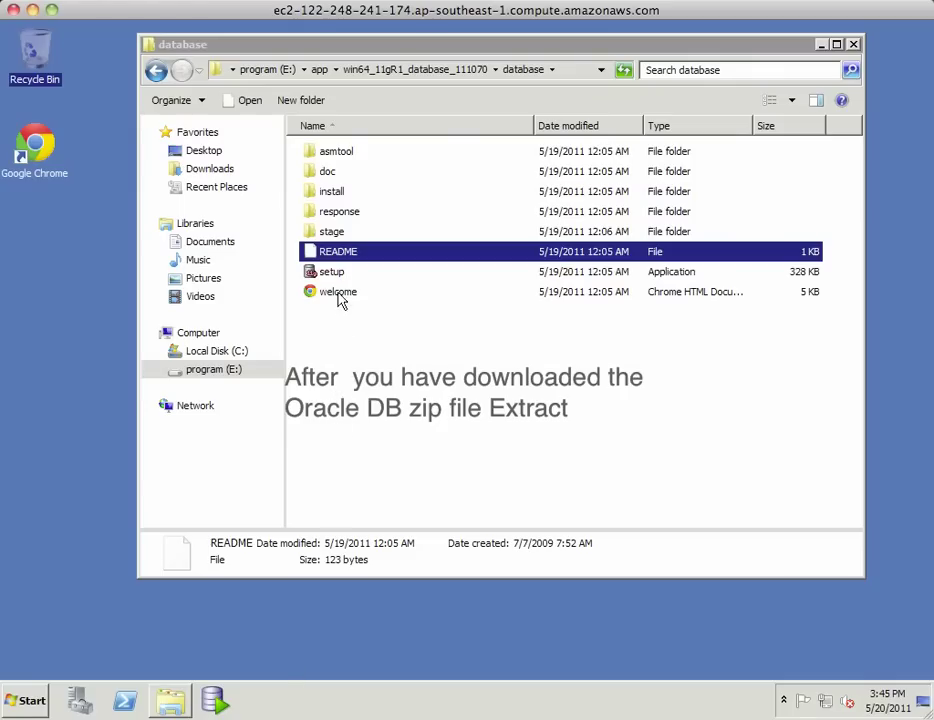
pyautogui.doubleClick(338, 251)
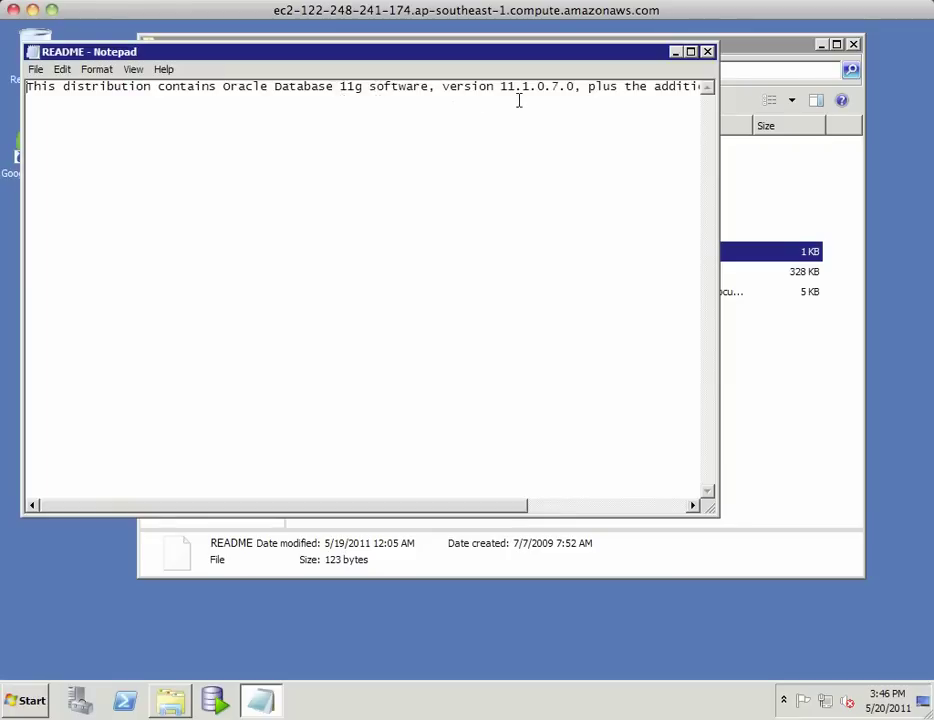
pyautogui.click(708, 52)
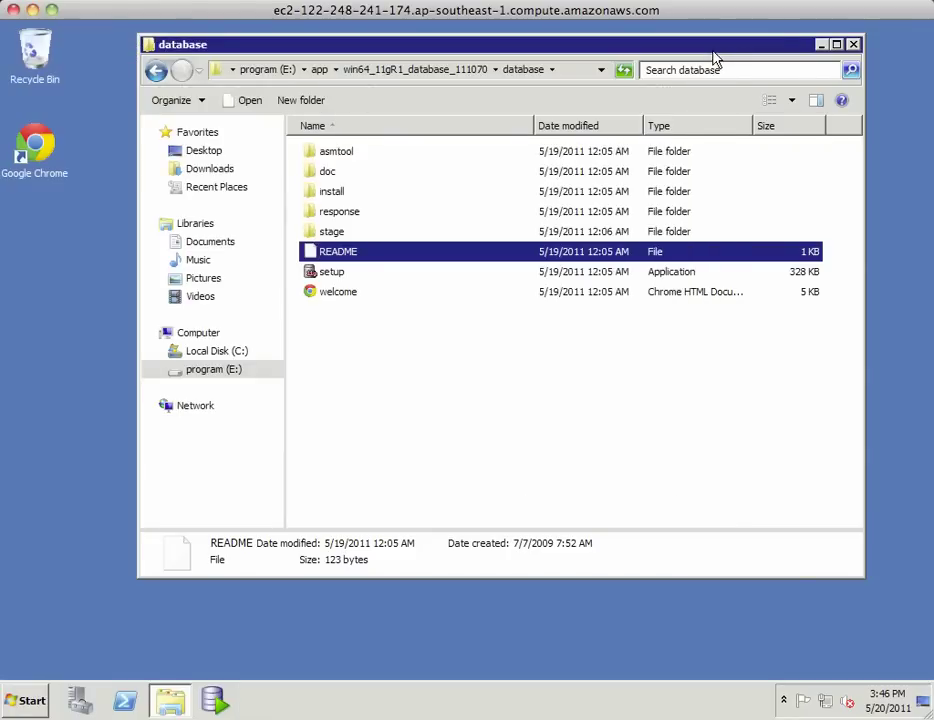
# - Run the Oracle Database 11g setup program from Windows Explorer, allowing it past the security warning
pyautogui.click(338, 281)
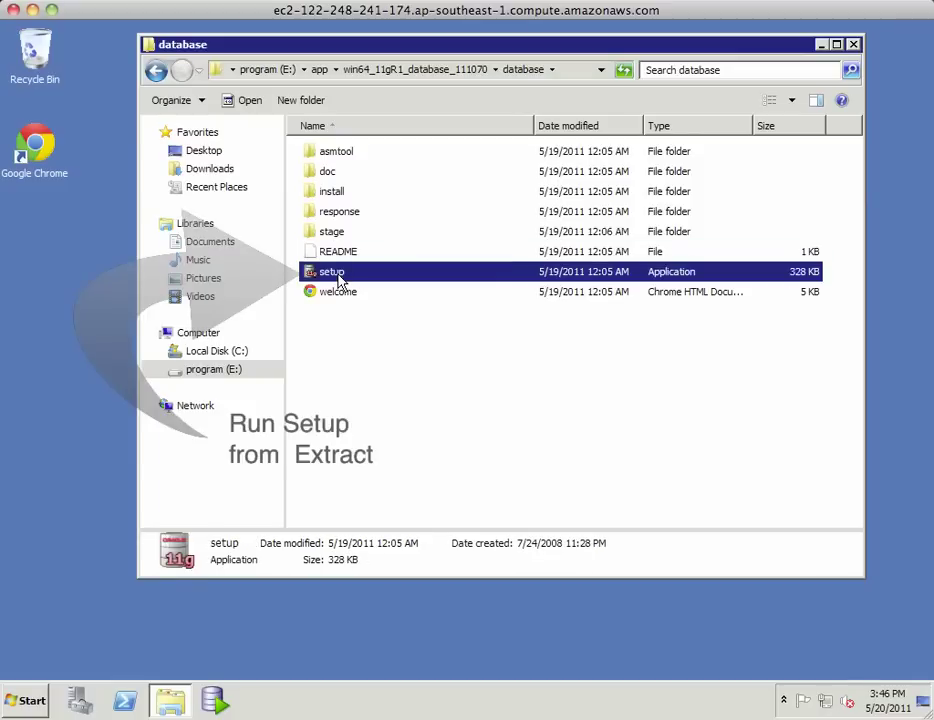
pyautogui.doubleClick(338, 281)
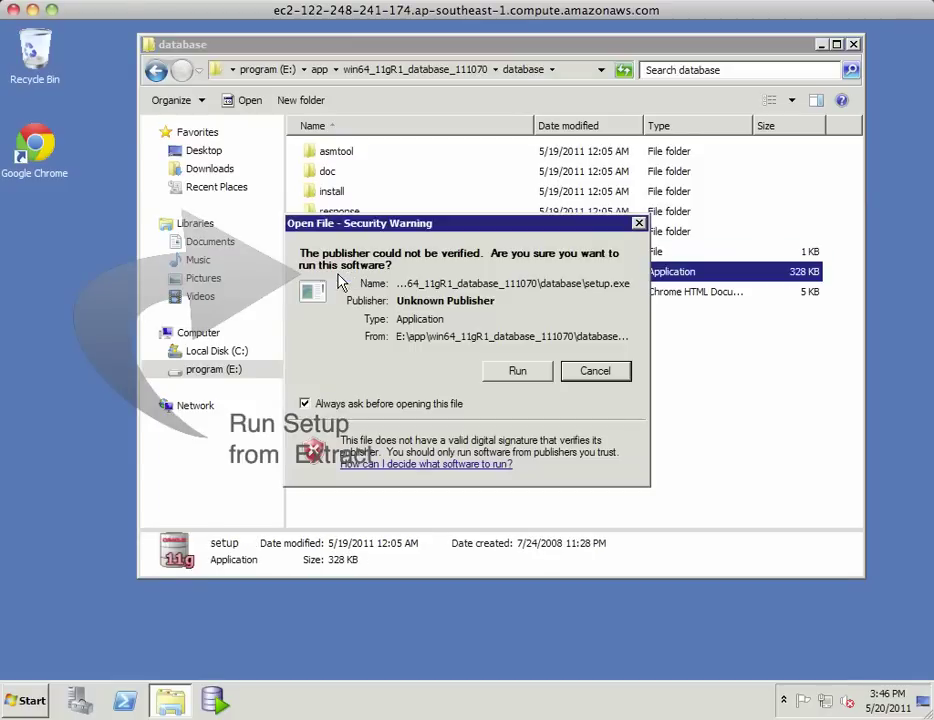
pyautogui.click(515, 371)
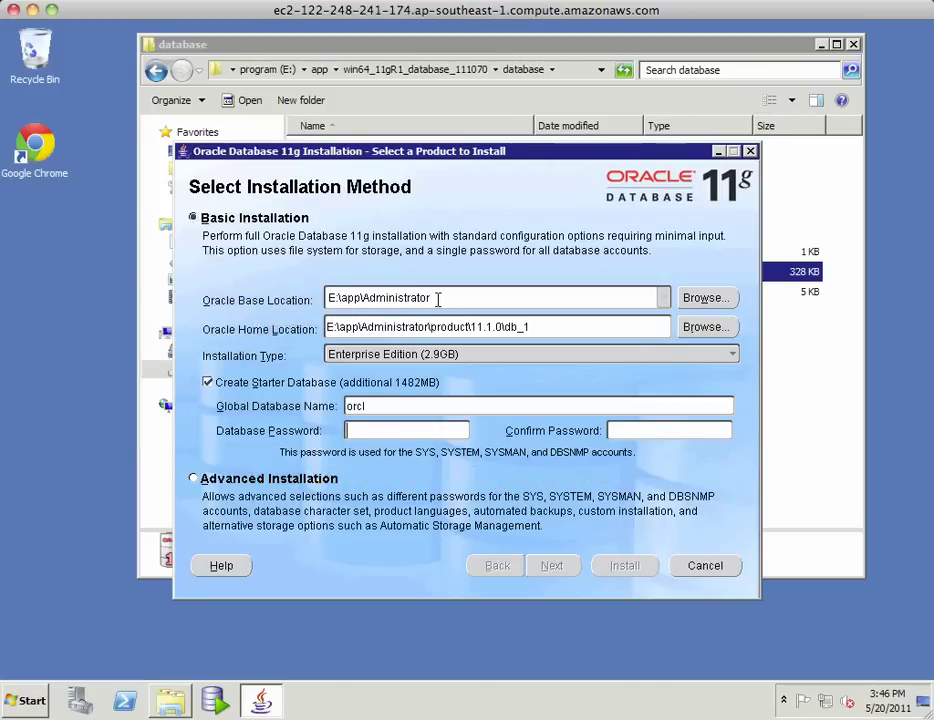
# - Change the Oracle base location from E:\app\Administrator to E:\app\oracle
pyautogui.tripleClick(437, 298)
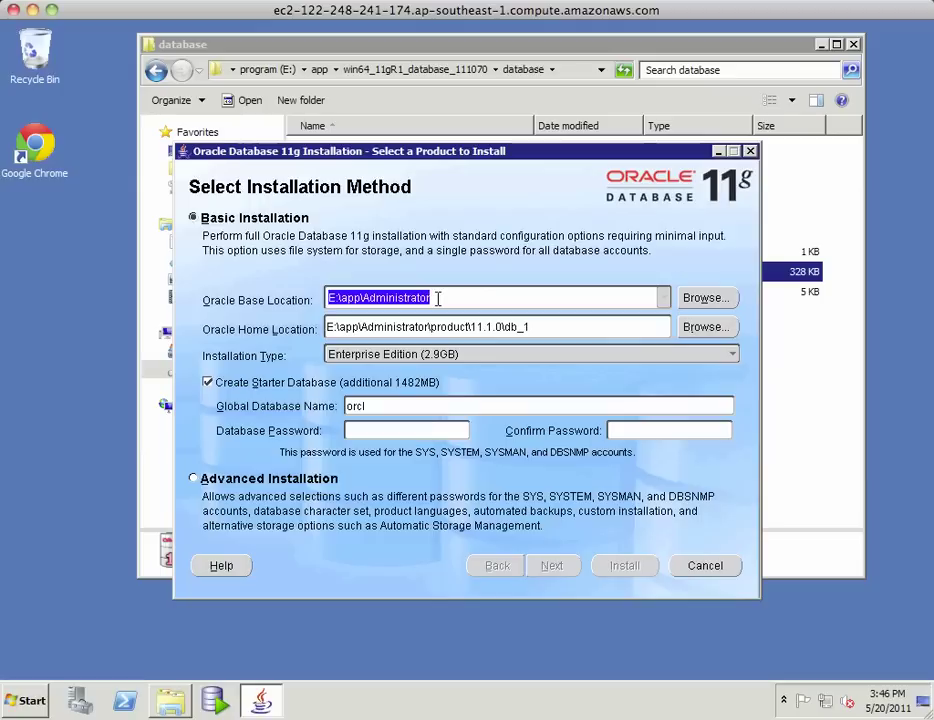
pyautogui.click(425, 298)
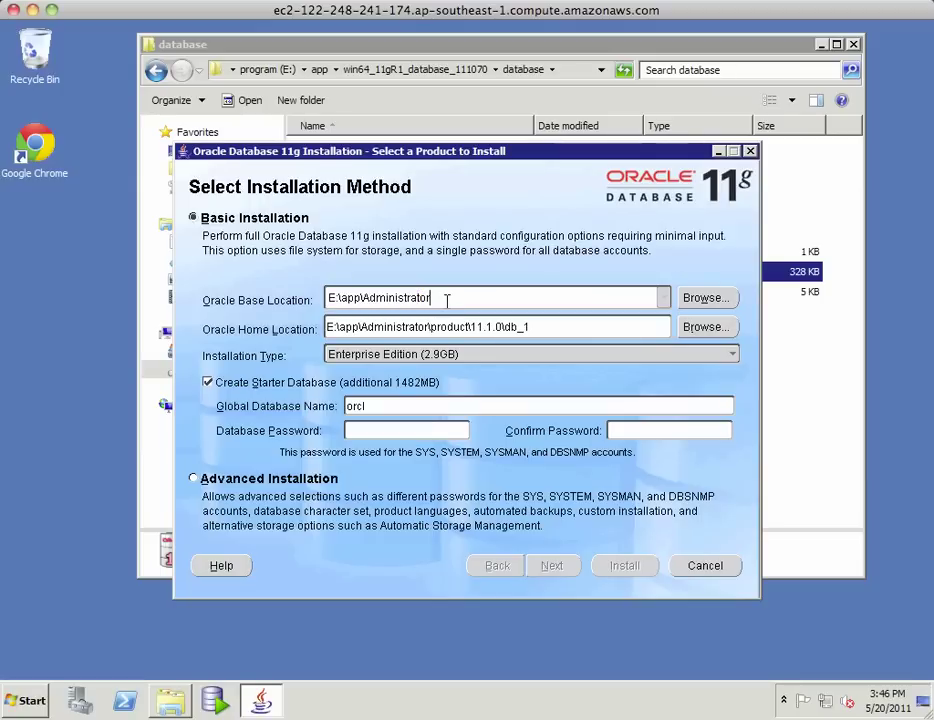
pyautogui.press('BackSpace')
pyautogui.press('BackSpace')
pyautogui.press('BackSpace')
pyautogui.press('BackSpace')
pyautogui.press('BackSpace')
pyautogui.press('BackSpace')
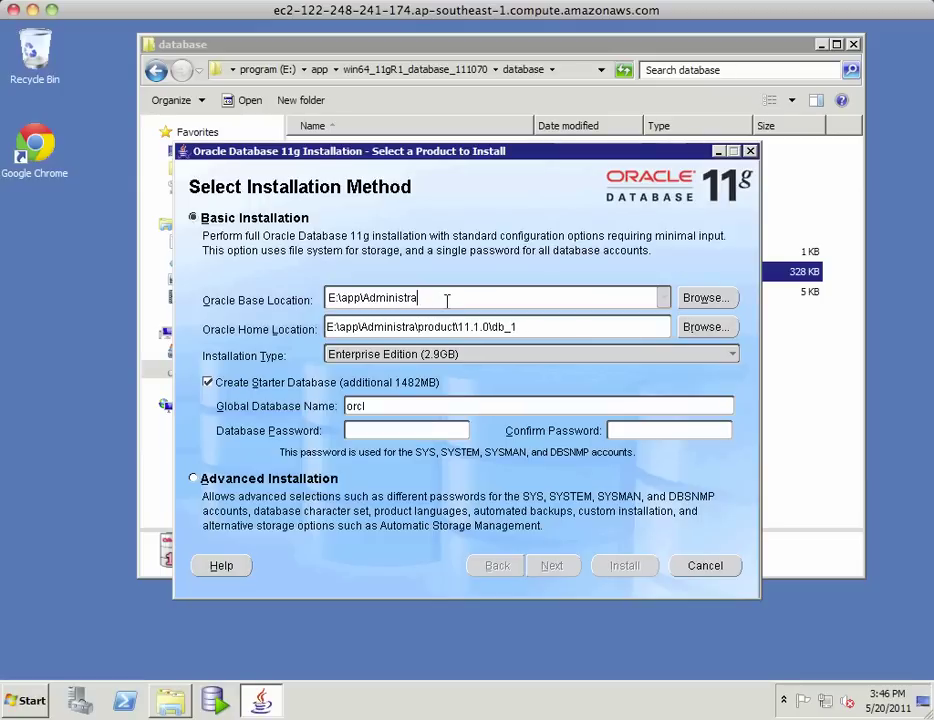
pyautogui.press('BackSpace')
pyautogui.press('BackSpace')
pyautogui.press('BackSpace')
pyautogui.press('BackSpace')
pyautogui.press('BackSpace')
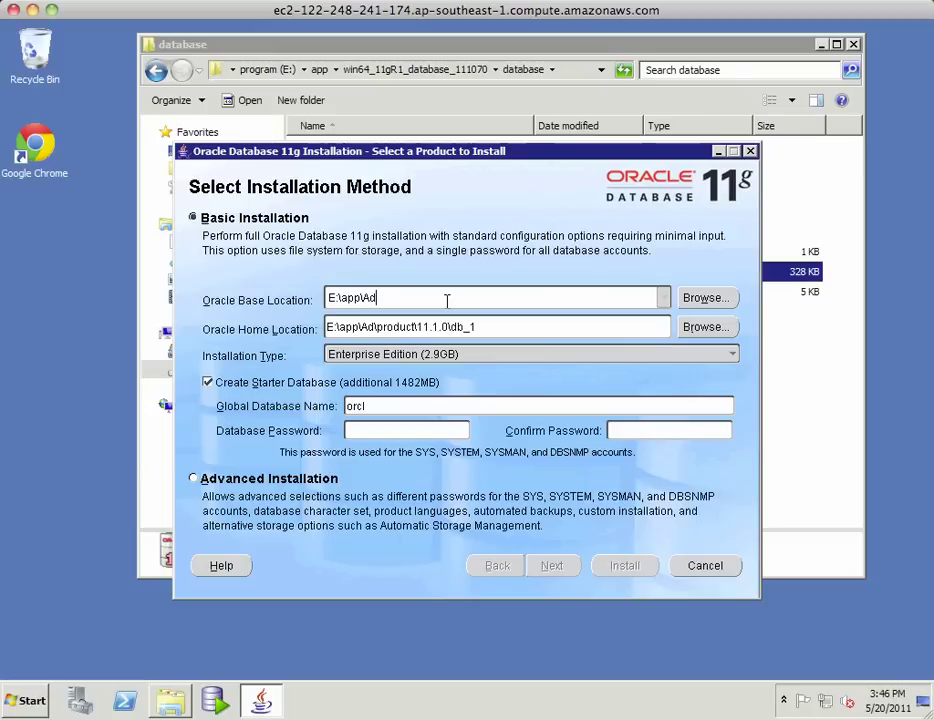
pyautogui.press('BackSpace')
pyautogui.press('BackSpace')
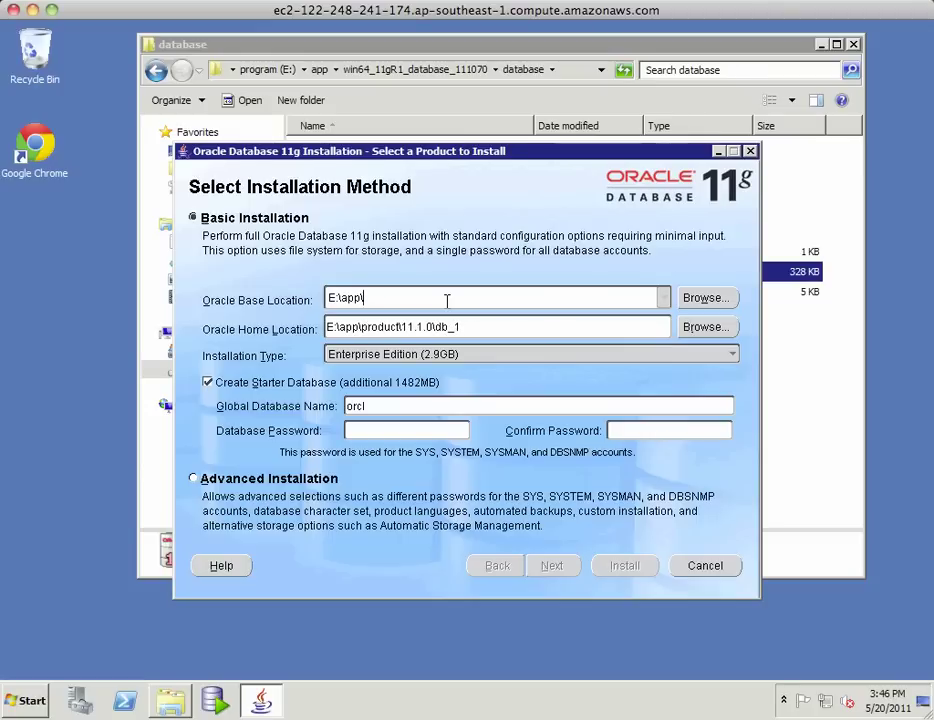
pyautogui.write('oracle')
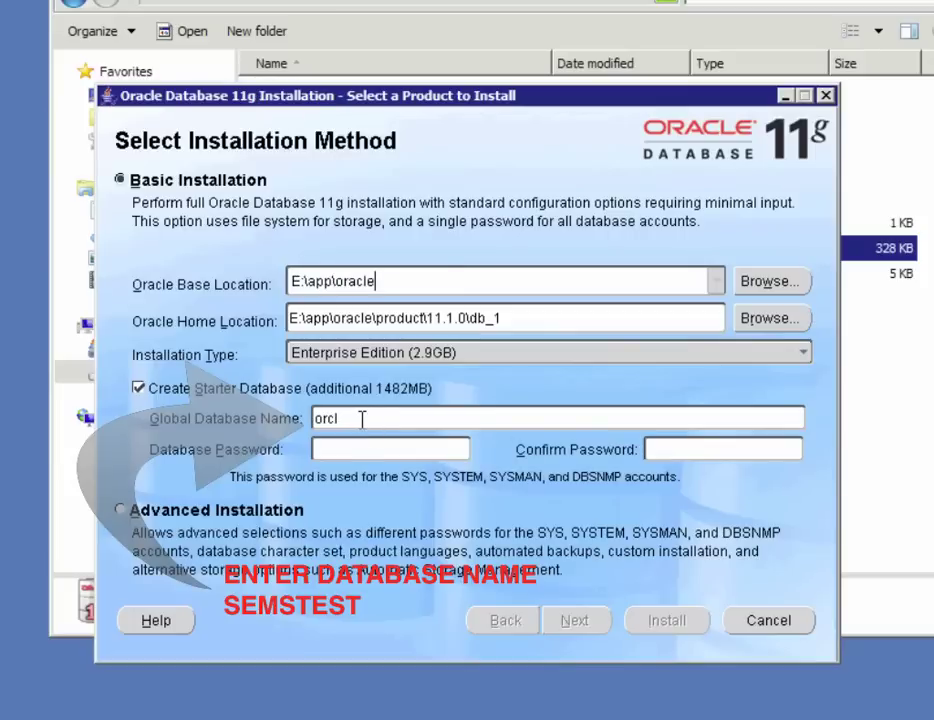
# - Replace the default global database name orcl with semstest
pyautogui.doubleClick(385, 406)
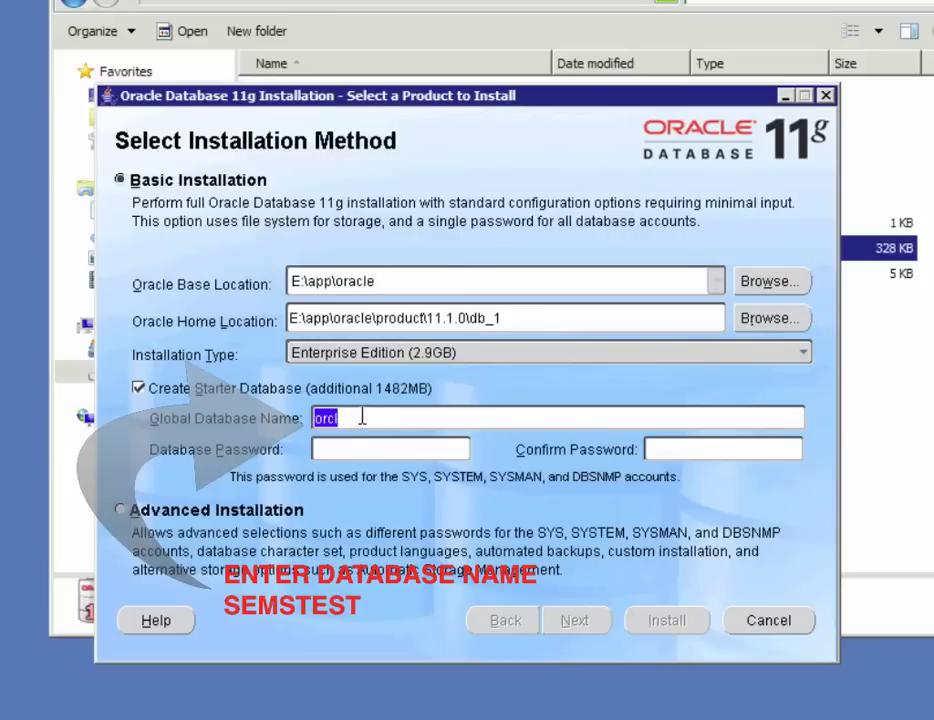
pyautogui.write('sems')
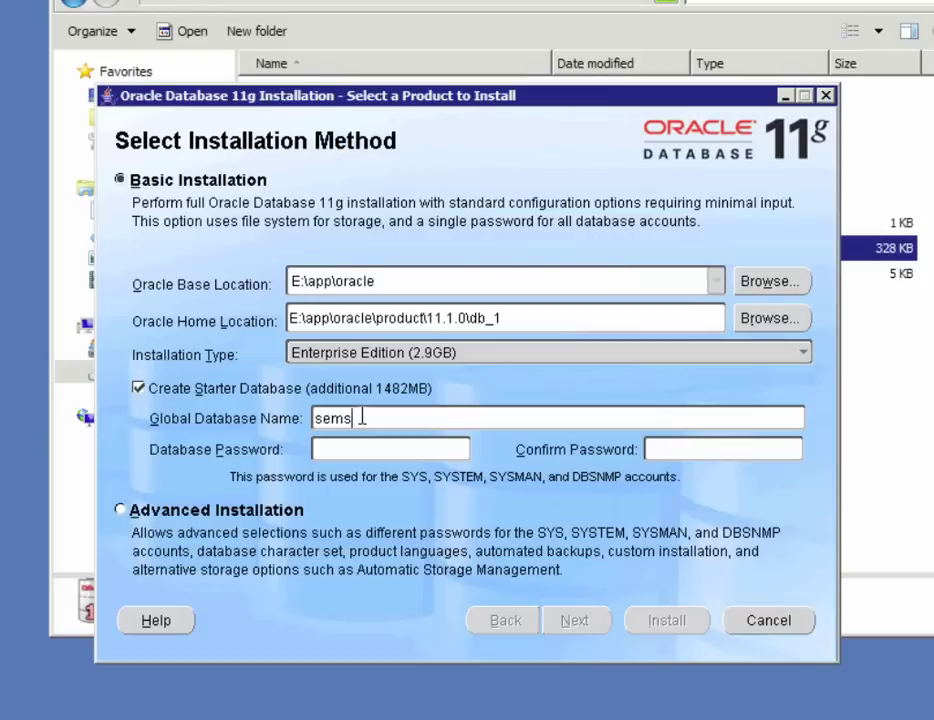
pyautogui.write('test')
# - Enter the database administrative password and confirm it
pyautogui.press('Tab')
pyautogui.write('********')
pyautogui.press('Tab')
pyautogui.write('****')
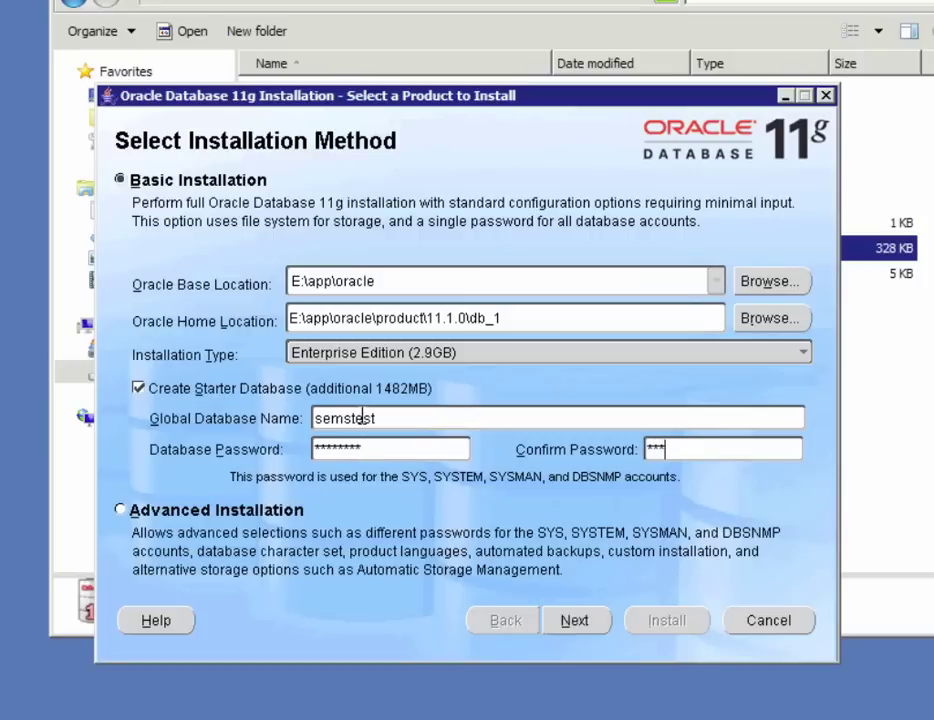
pyautogui.write('****')
# - On the security updates page, enter the contact e-mail and the MetaLink password
pyautogui.click(574, 622)
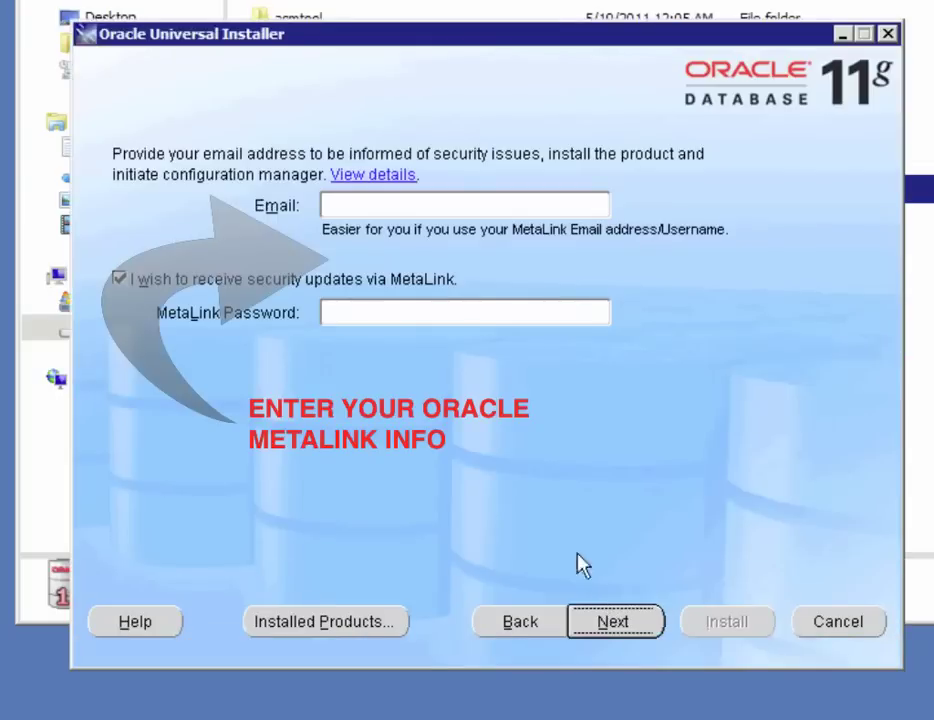
pyautogui.click(399, 208)
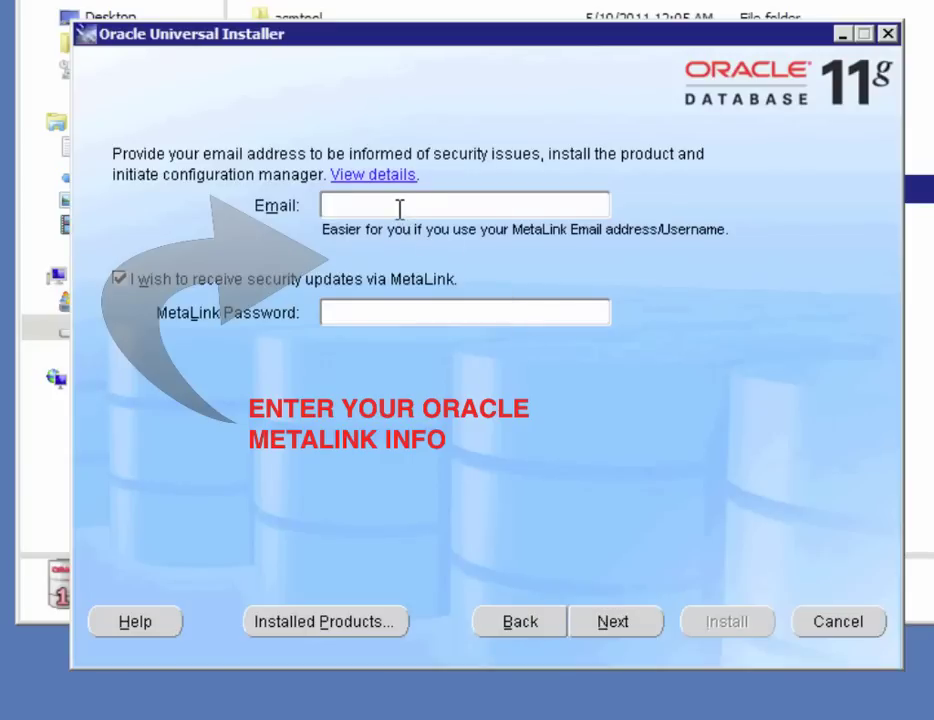
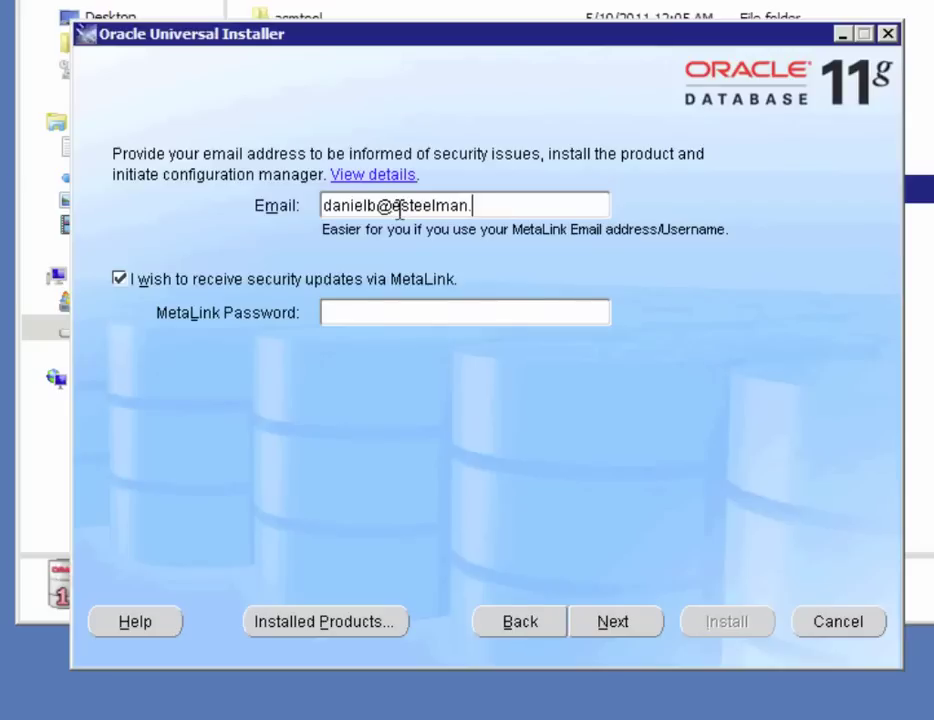
pyautogui.press('Tab')
pyautogui.press('Tab')
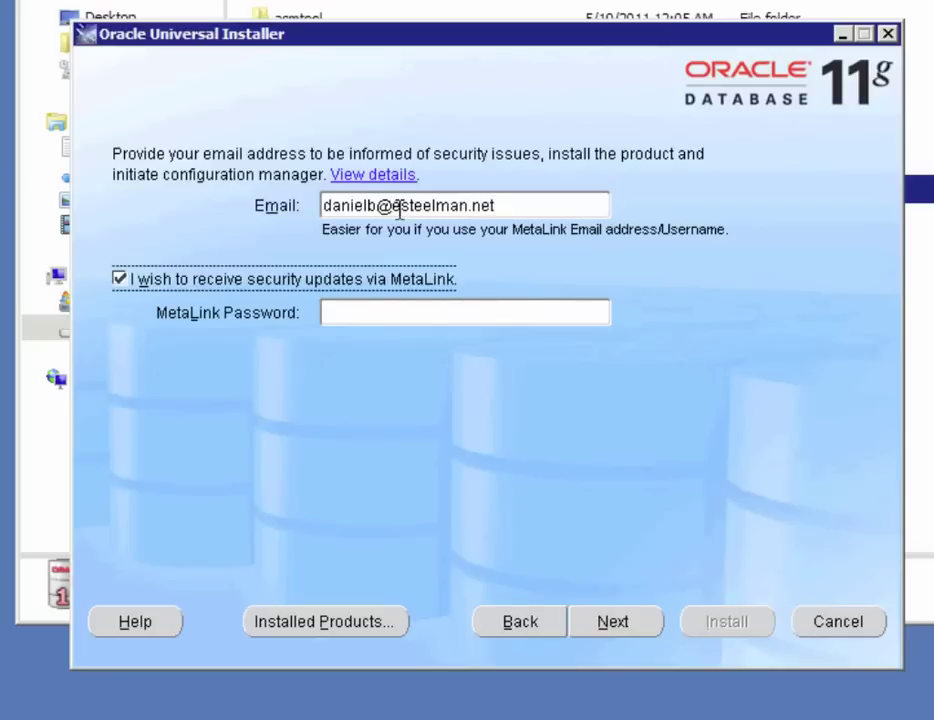
pyautogui.write('*******')
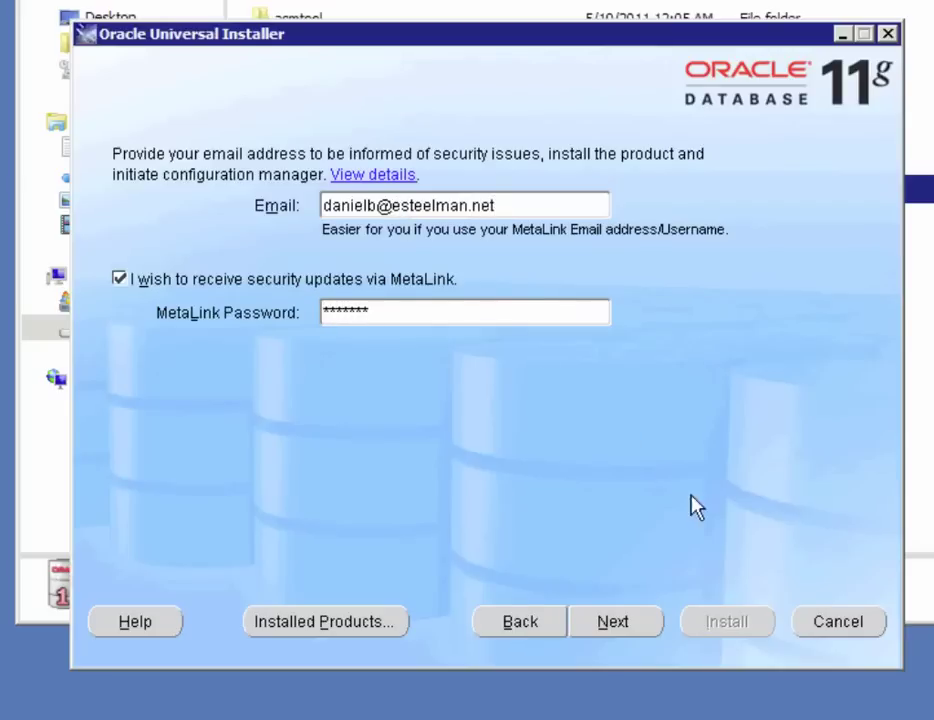
# - Mark the operating system, service pack and network prerequisite checks as user verified, then retry
pyautogui.click(612, 623)
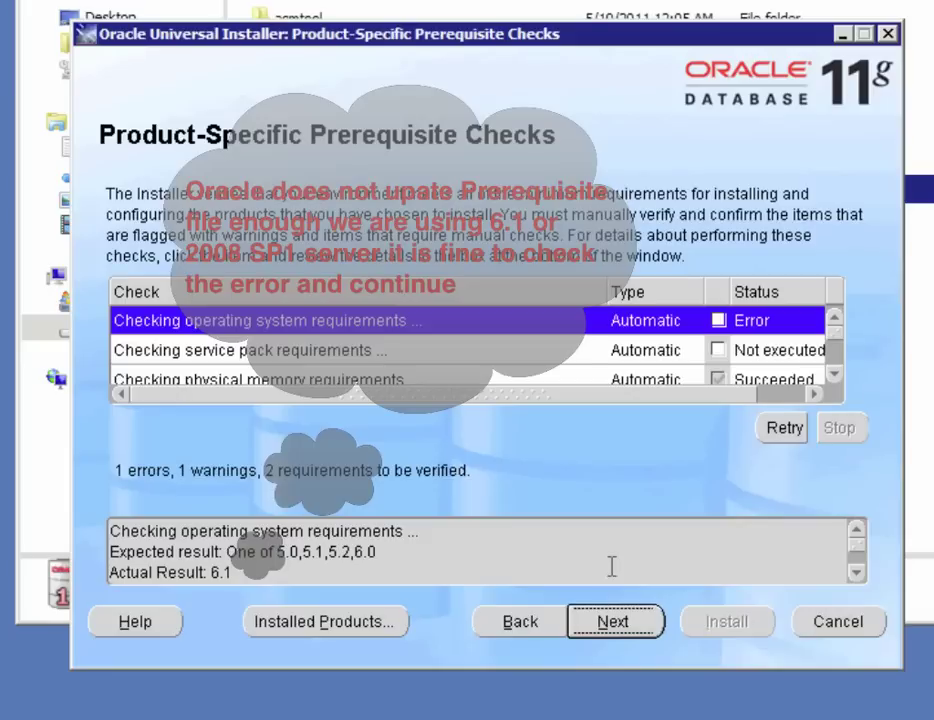
pyautogui.click(718, 320)
pyautogui.click(780, 429)
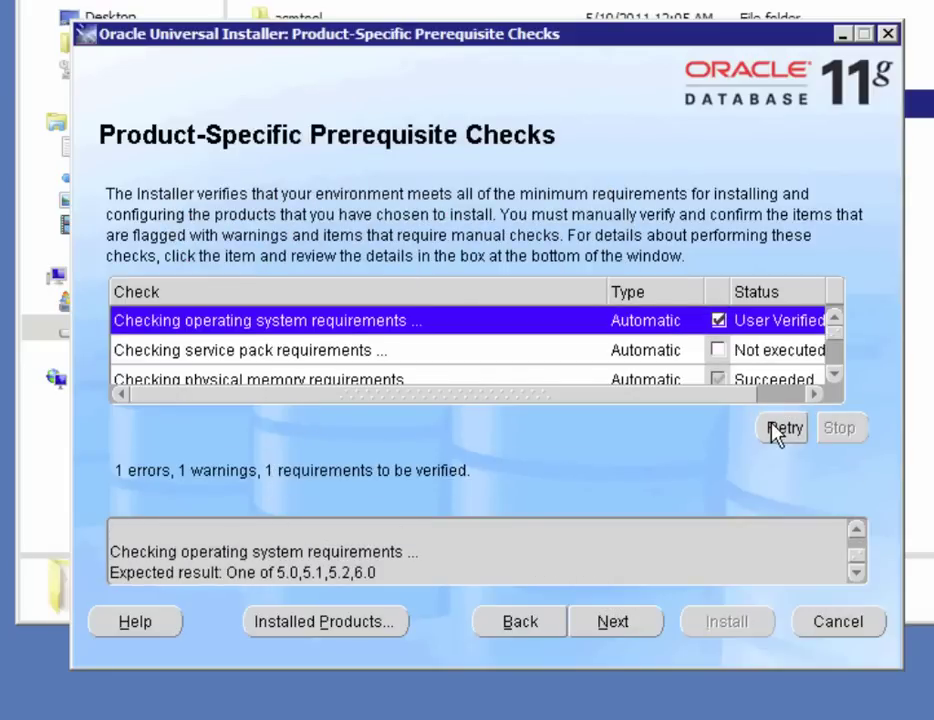
pyautogui.click(639, 353)
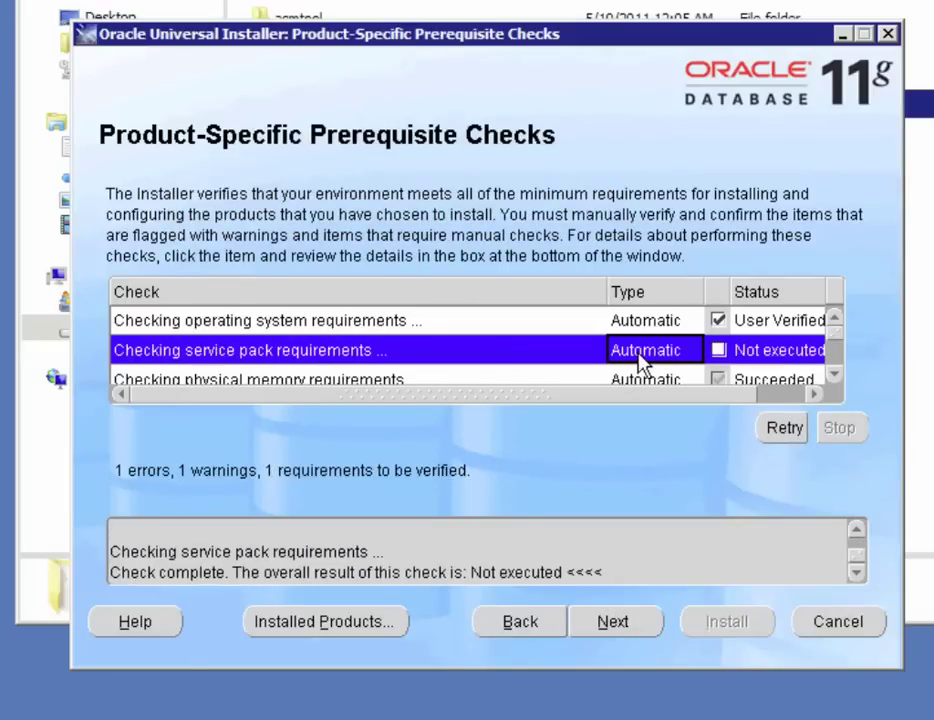
pyautogui.click(718, 350)
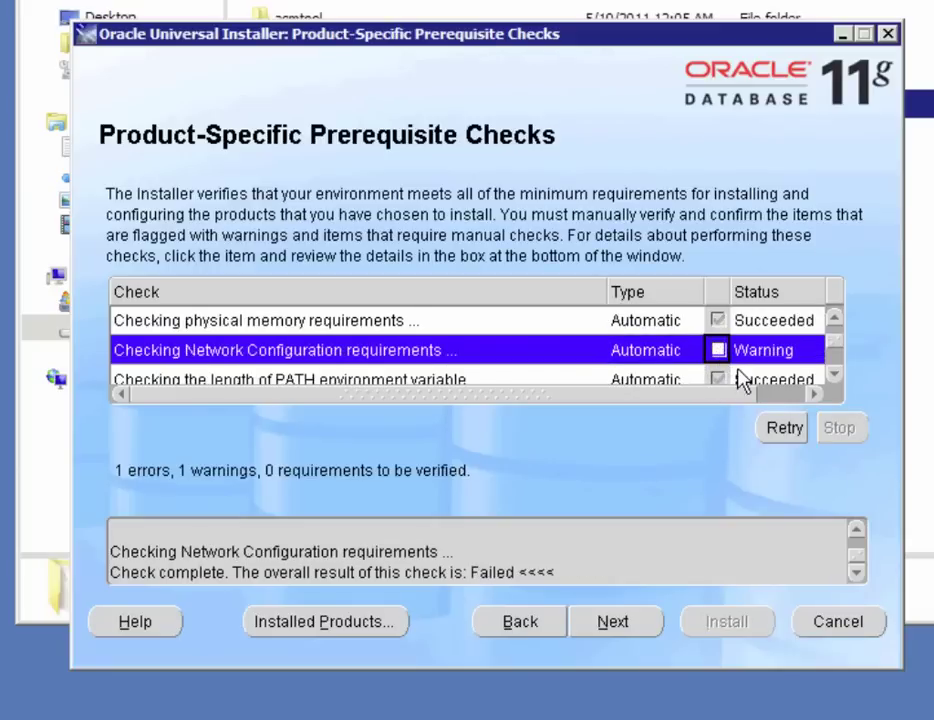
pyautogui.click(718, 350)
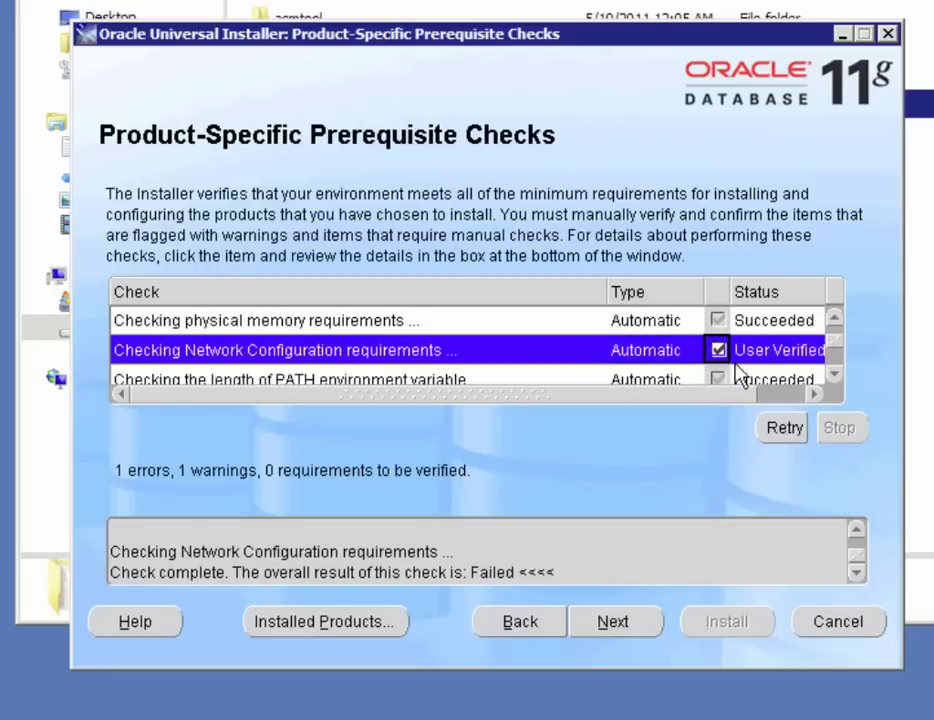
pyautogui.click(788, 436)
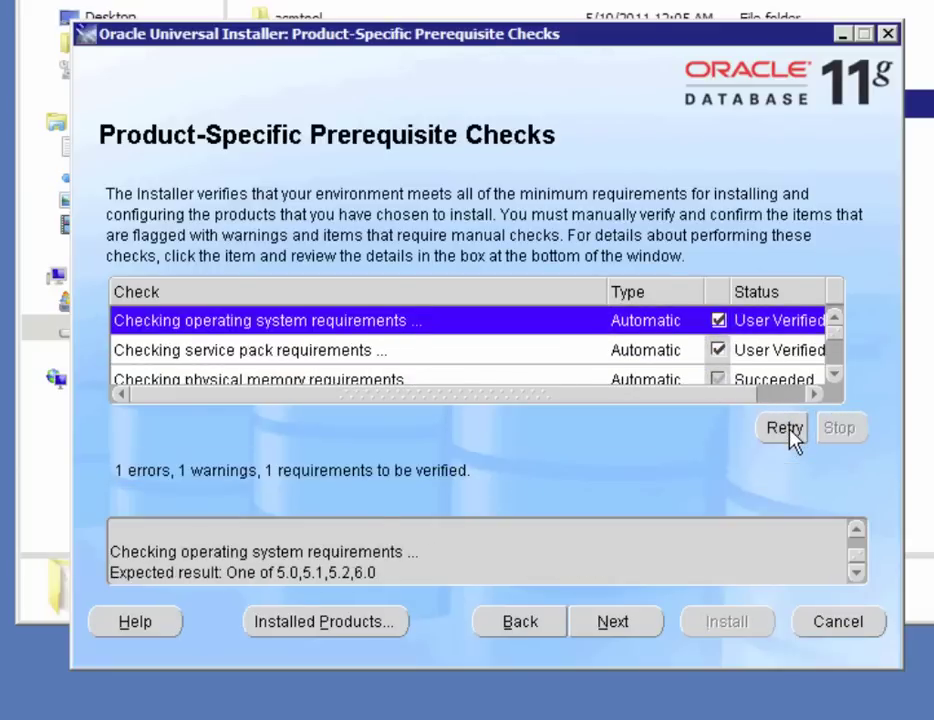
# - Proceed to the Summary page and start installing Oracle Database 11g 11.1.0.7.0
pyautogui.click(614, 622)
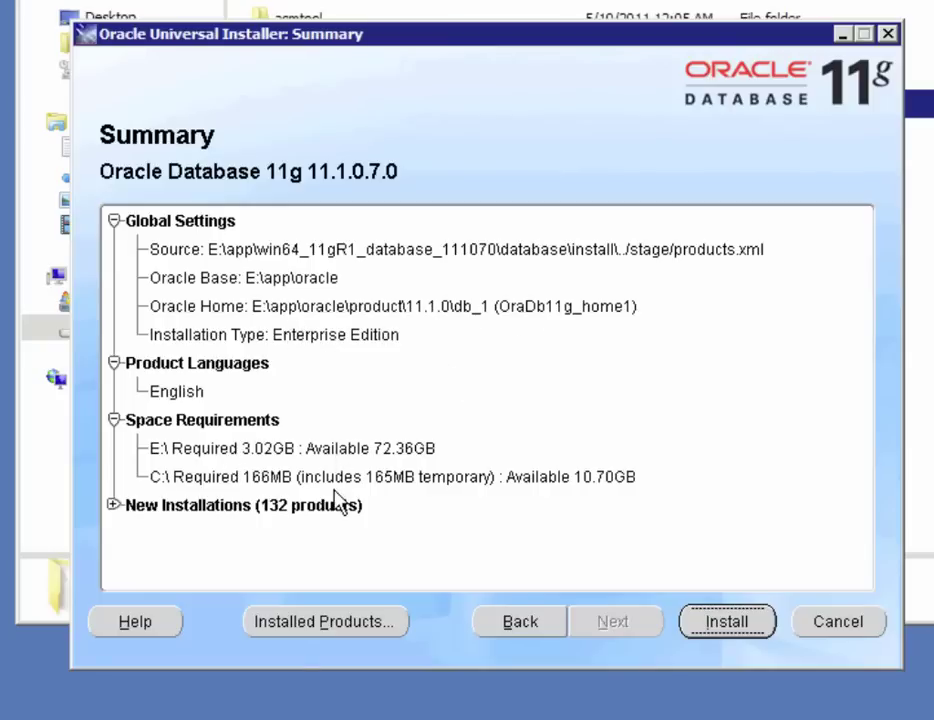
pyautogui.click(725, 622)
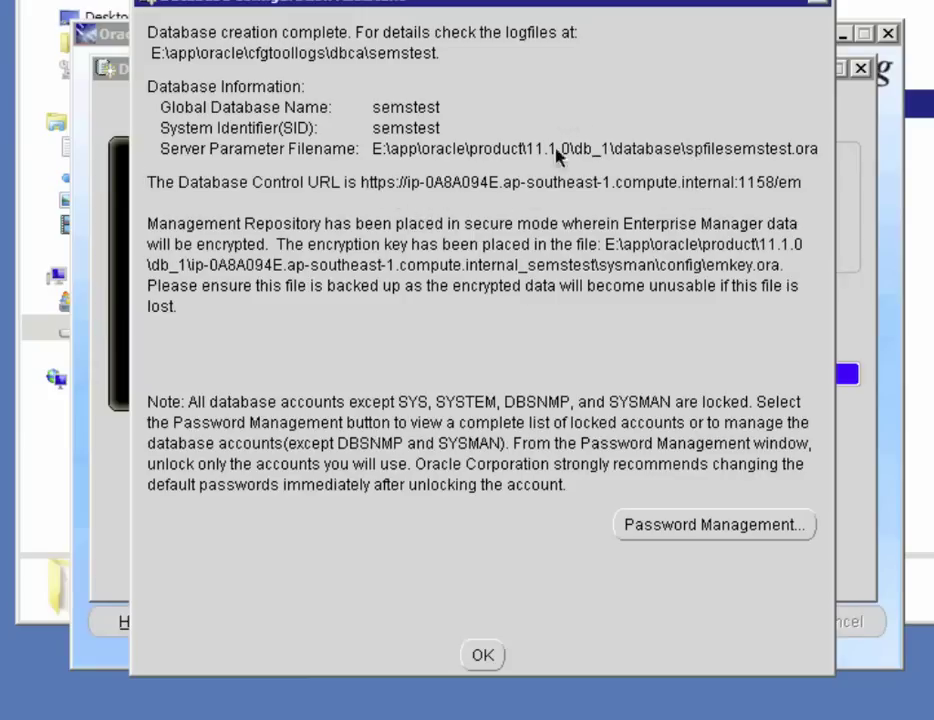
# - Dismiss the Database Configuration Assistant's semstest creation summary with OK
pyautogui.click(479, 657)
pyautogui.click(482, 656)
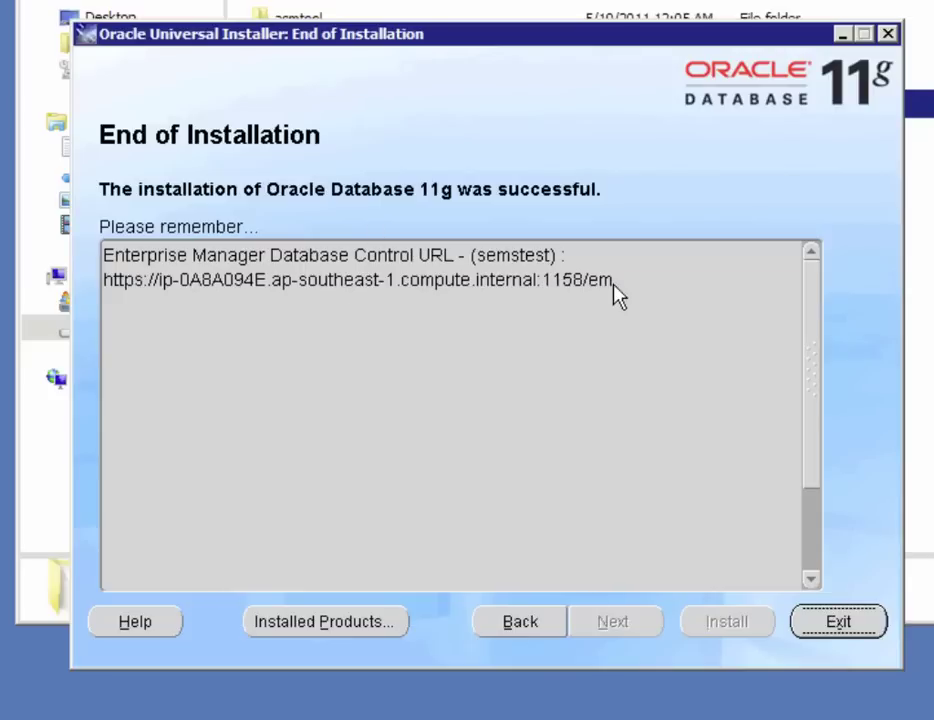
# - Copy the Database Control URL, exit the installer, and proceed past the browser's certificate warning
pyautogui.click(105, 280)
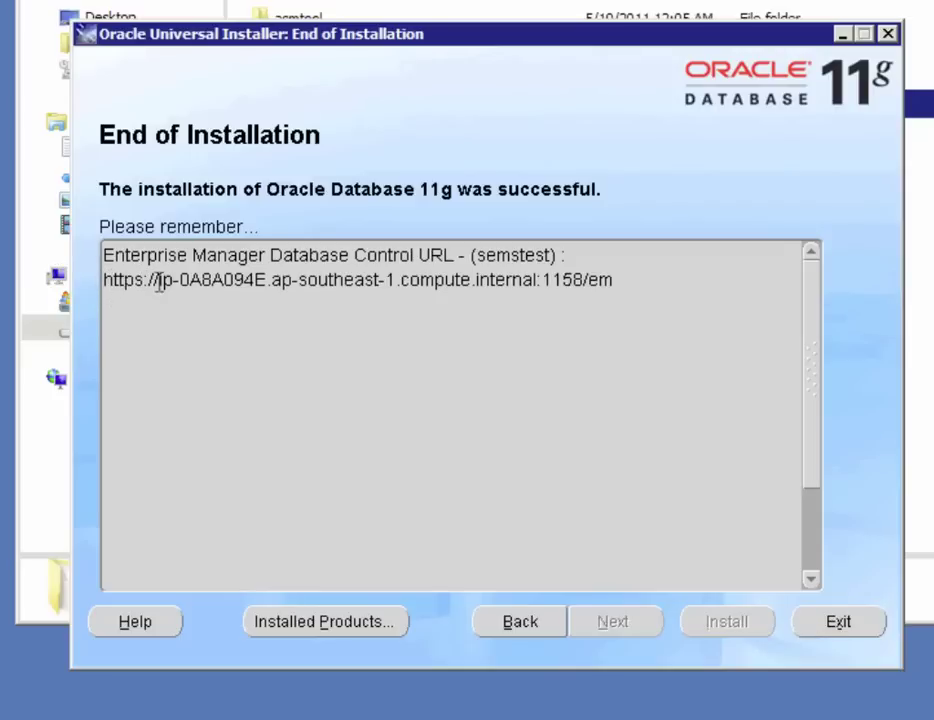
pyautogui.moveTo(157, 281); pyautogui.dragTo(618, 285)
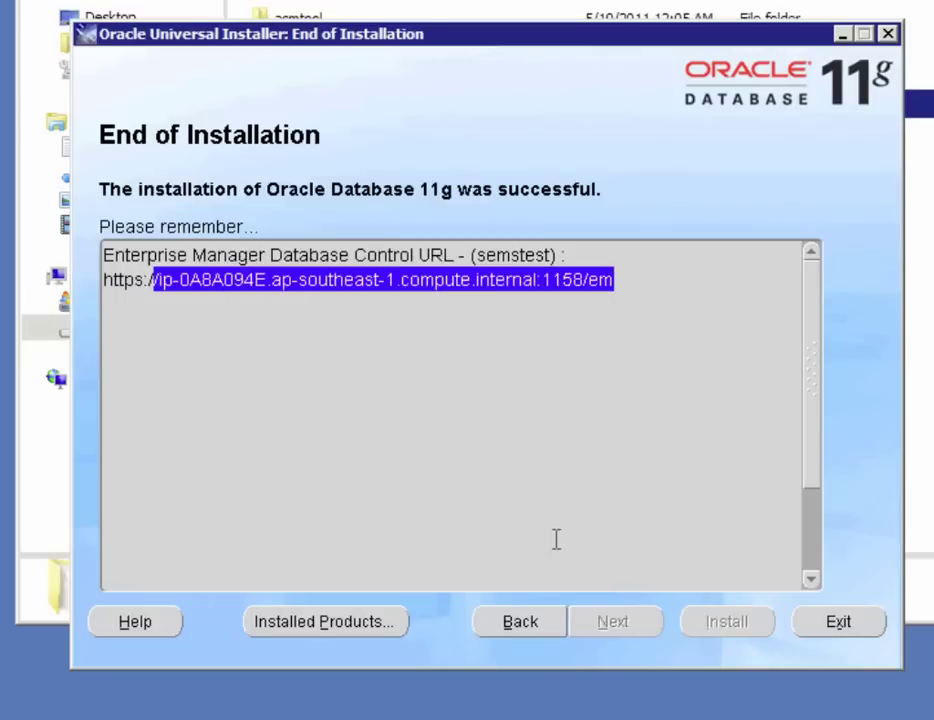
pyautogui.click(840, 622)
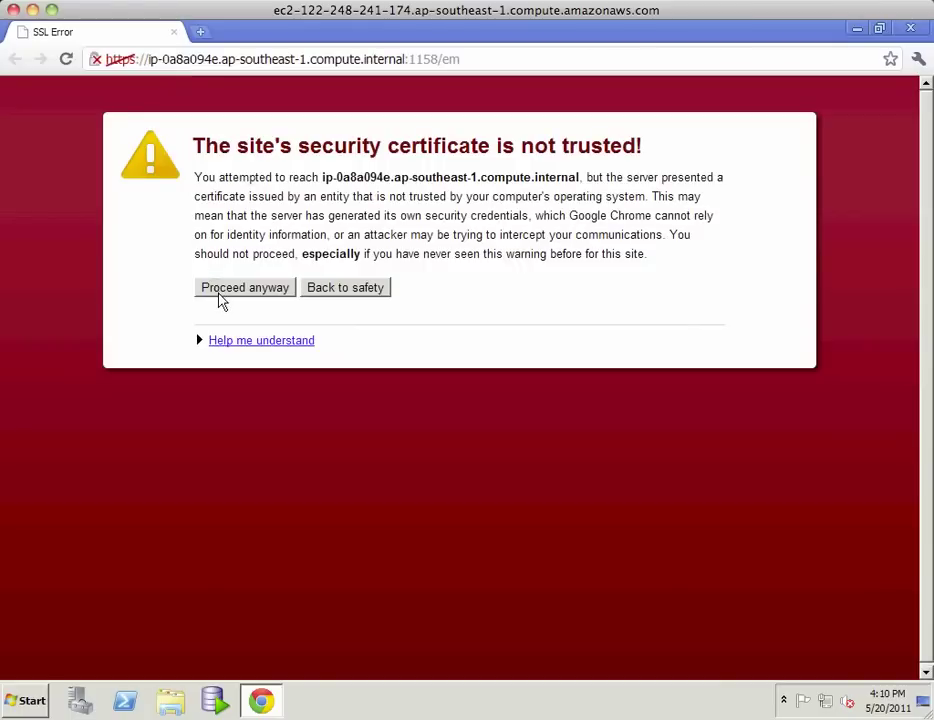
pyautogui.click(219, 296)
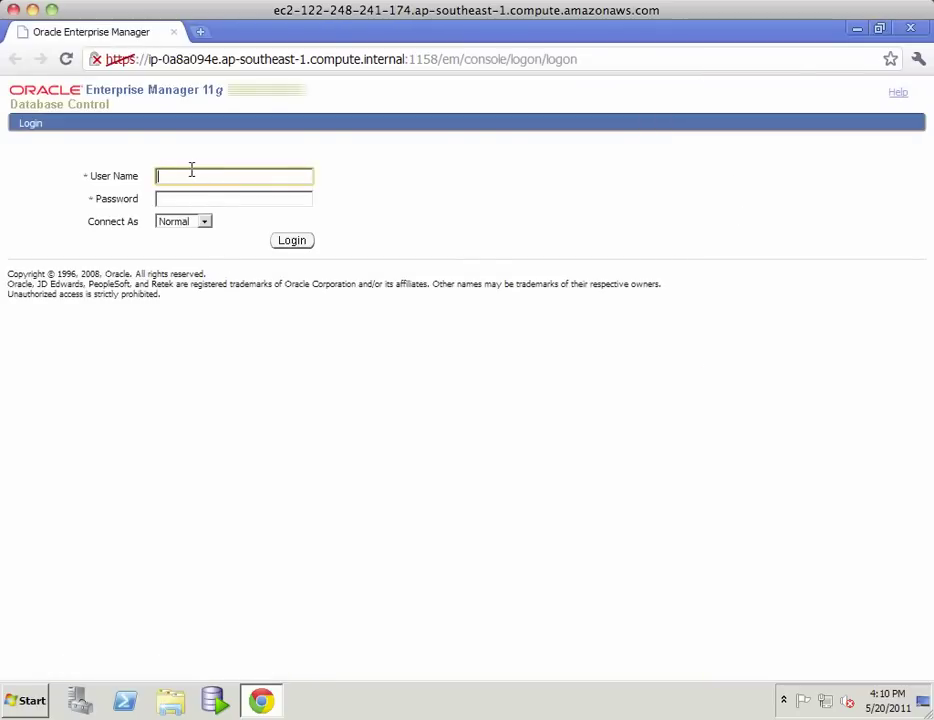
# - Log in as sys with the account password, connecting as SYSDBA
pyautogui.write('sys')
pyautogui.press('Tab')
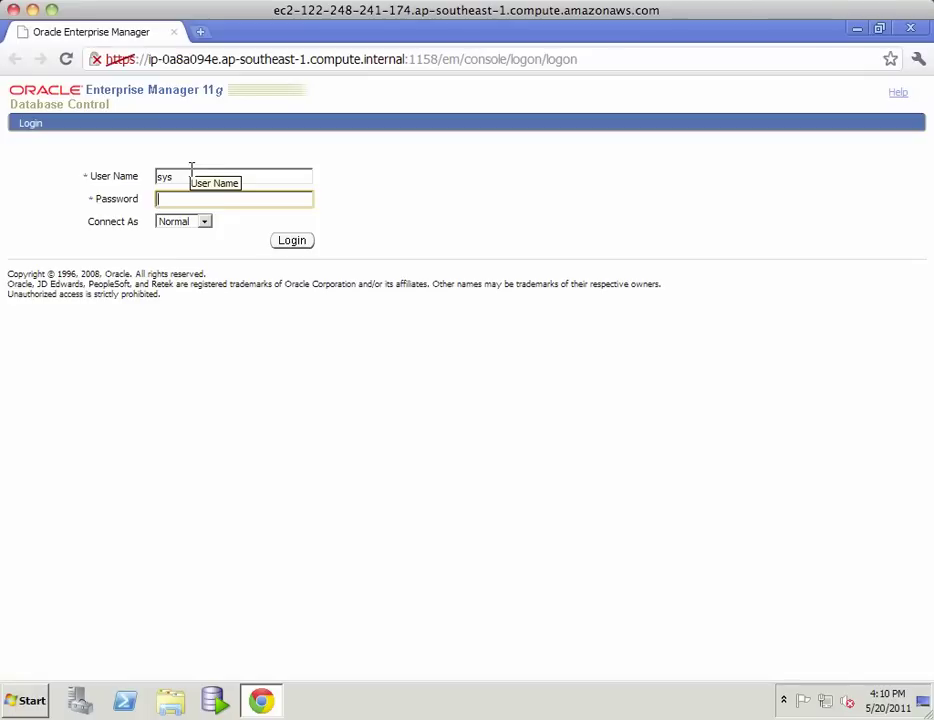
pyautogui.write('password')
pyautogui.click(205, 226)
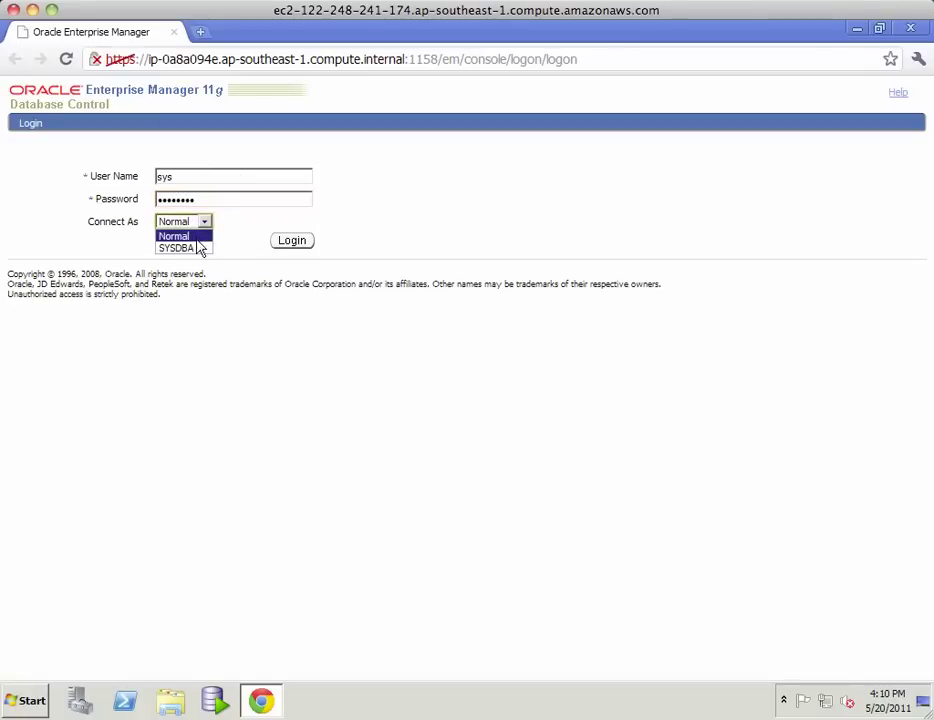
pyautogui.click(198, 250)
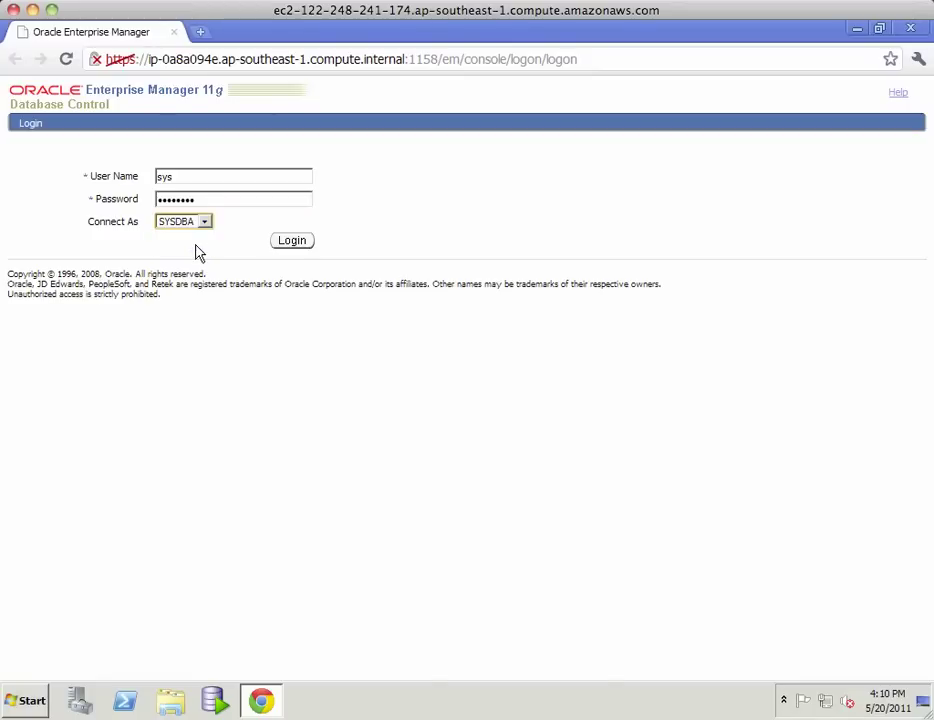
pyautogui.click(284, 244)
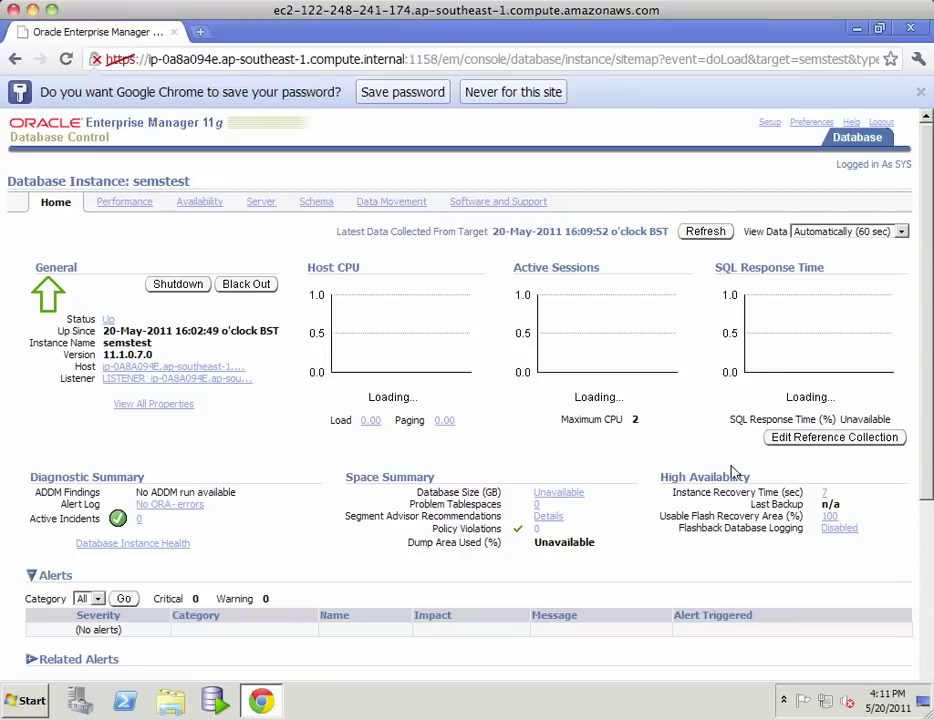
# - Scroll through the semstest home page and refresh it for current chart data
pyautogui.scroll(-3, 732, 473)
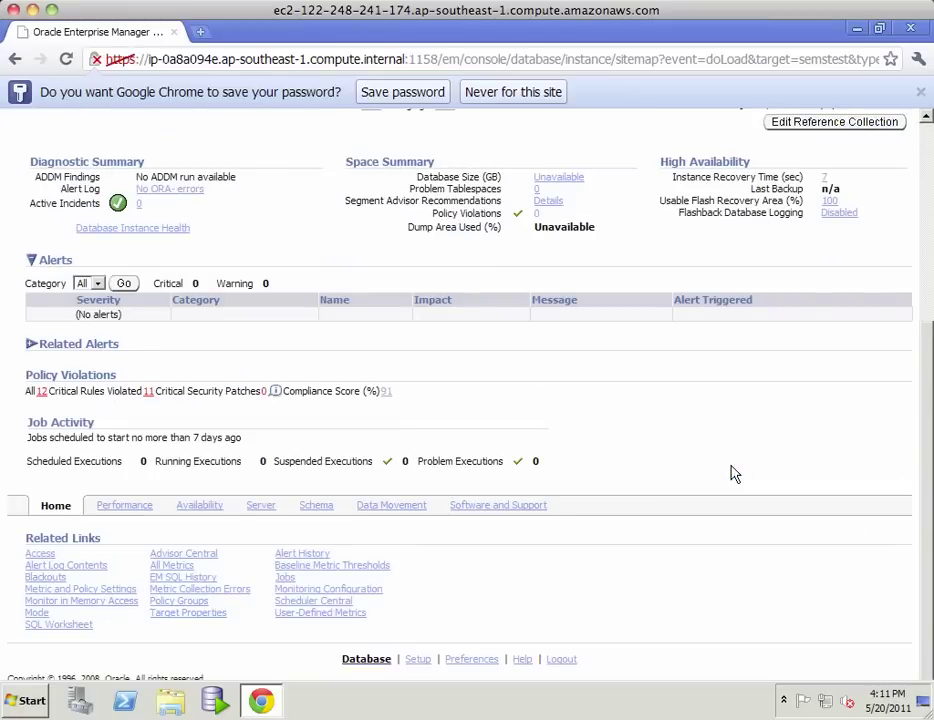
pyautogui.scroll(3, 732, 473)
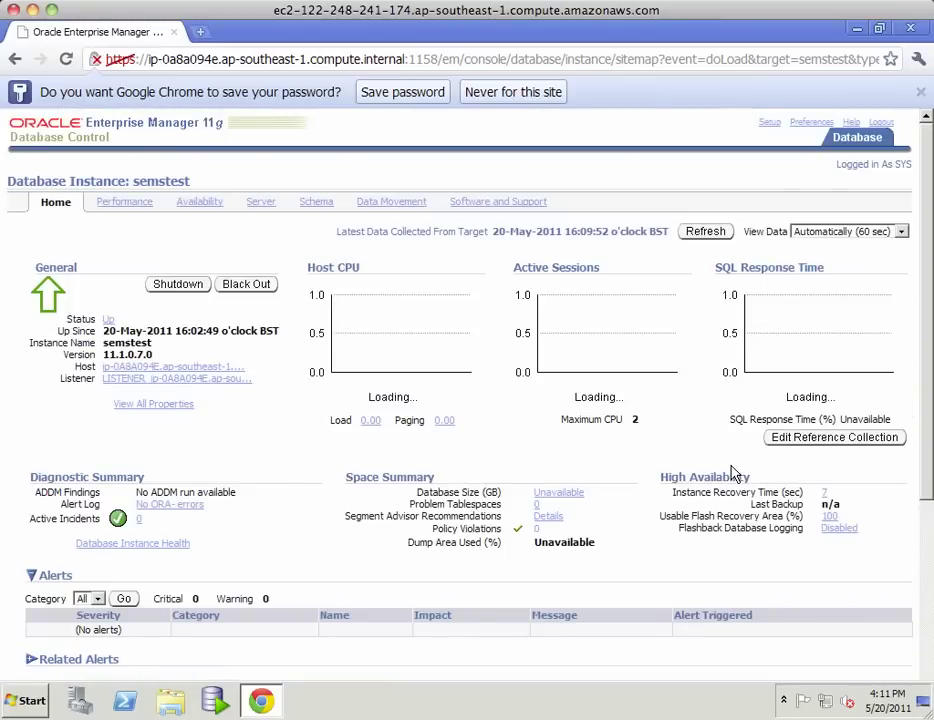
pyautogui.click(721, 233)
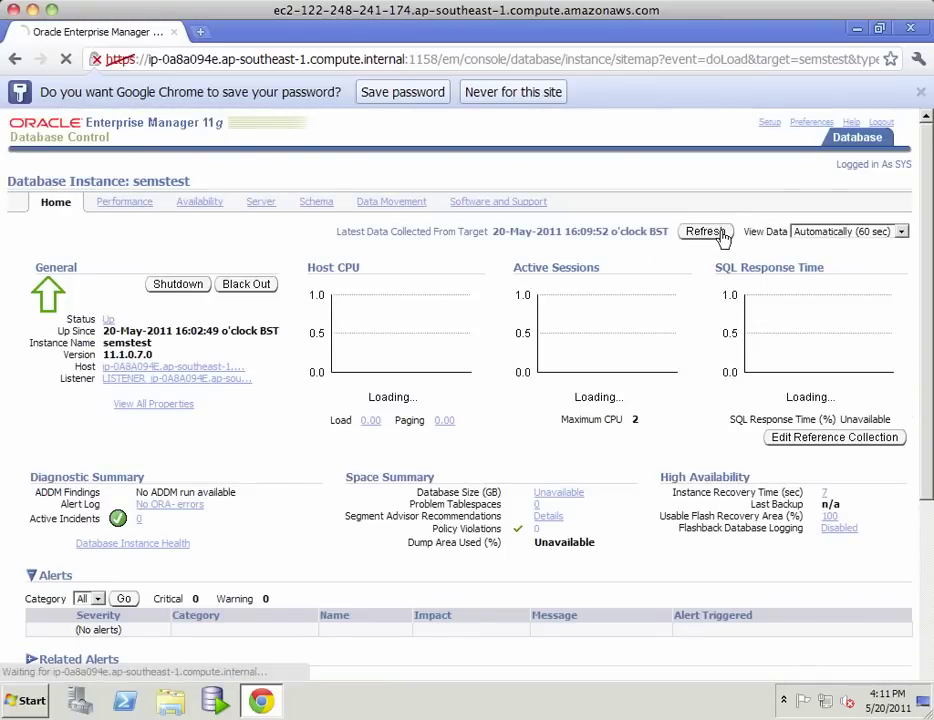